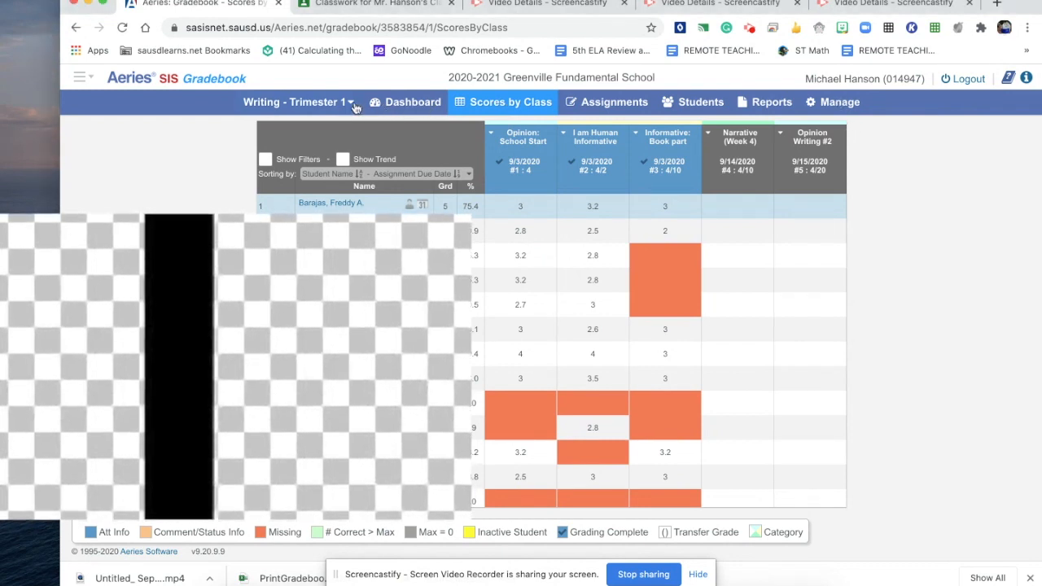
pyautogui.click(356, 109)
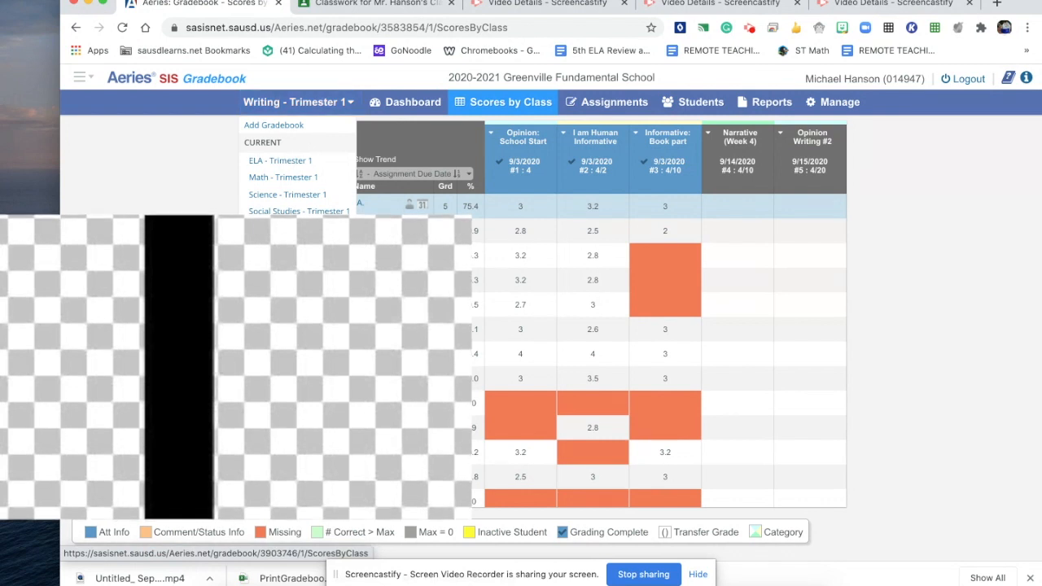
pyautogui.click(603, 109)
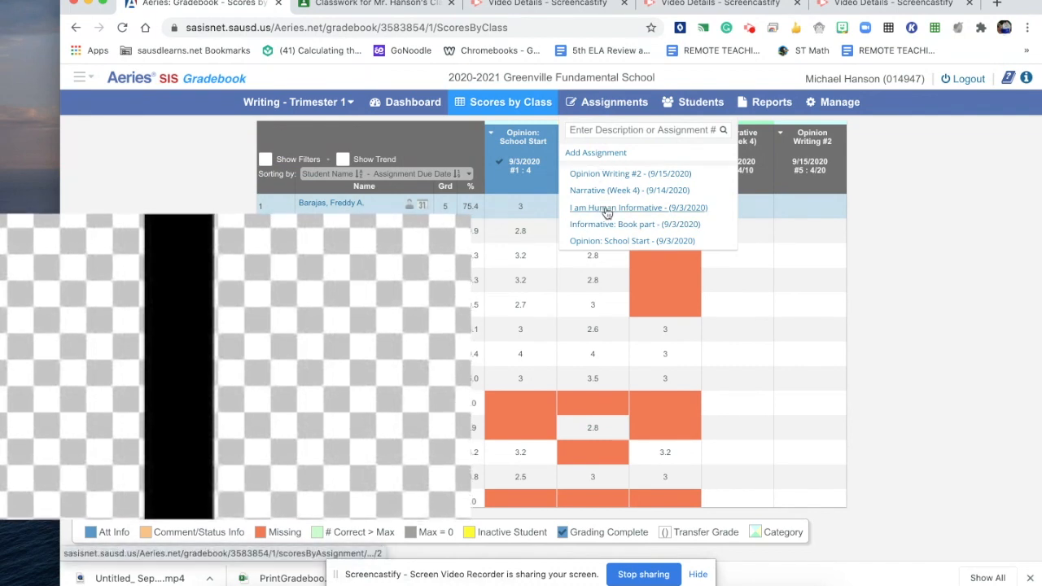
pyautogui.click(768, 104)
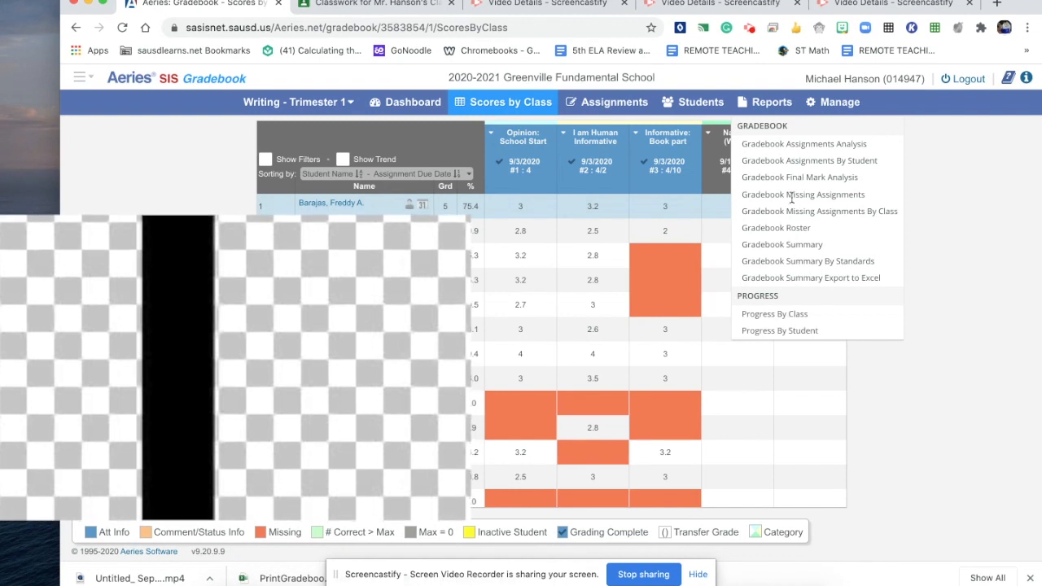
# Open the configuration of the Writing - Trimester 1 gradebook and view its backup options
pyautogui.click(843, 109)
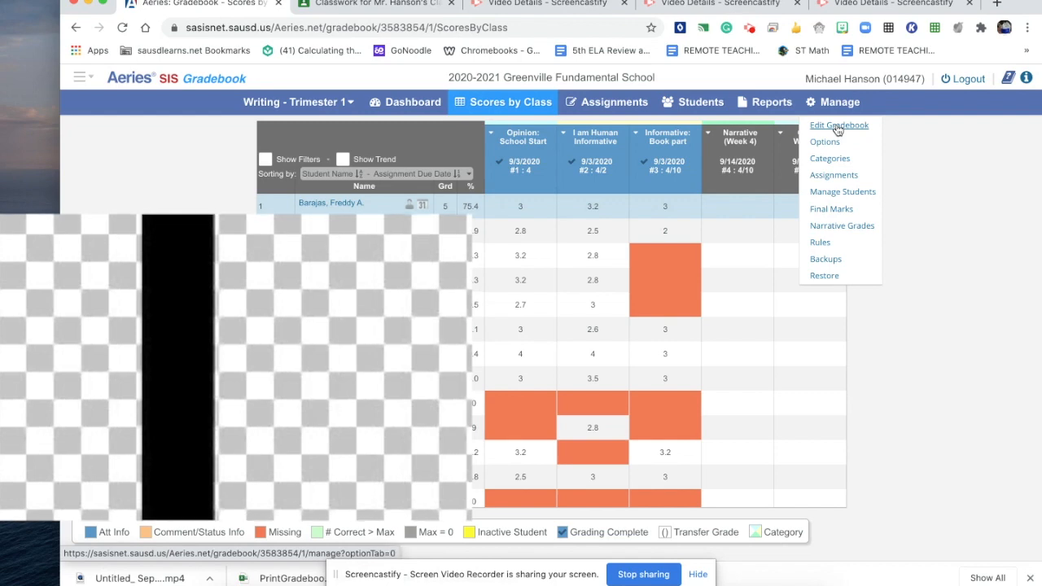
pyautogui.click(838, 127)
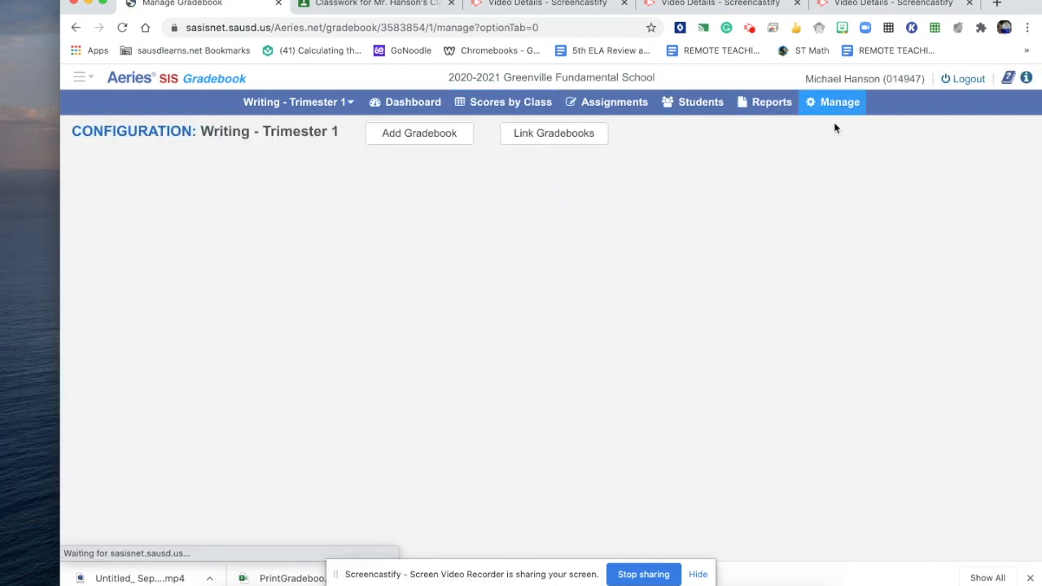
pyautogui.scroll(-2, 275, 184)
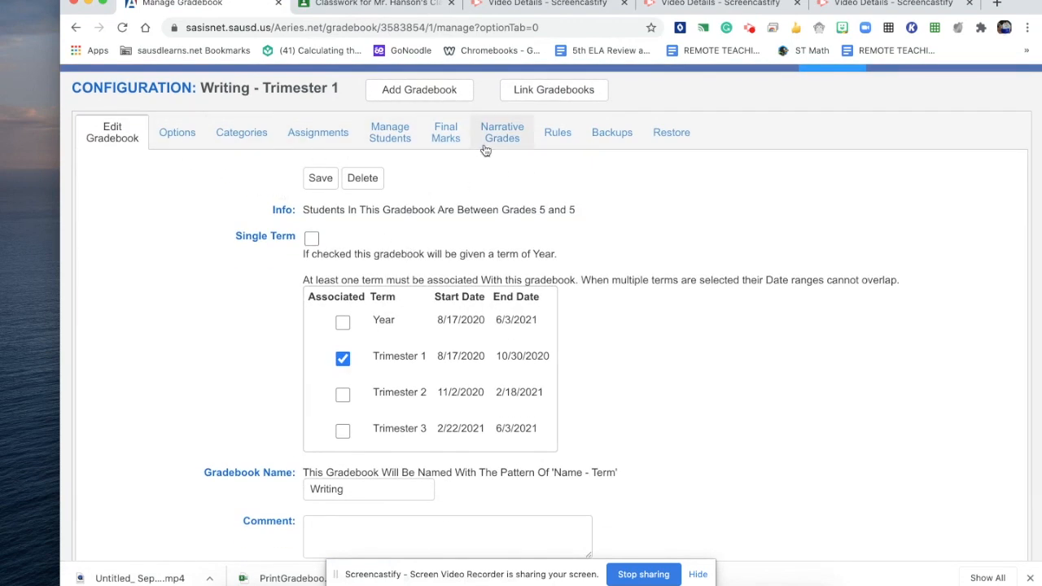
pyautogui.scroll(1, 491, 164)
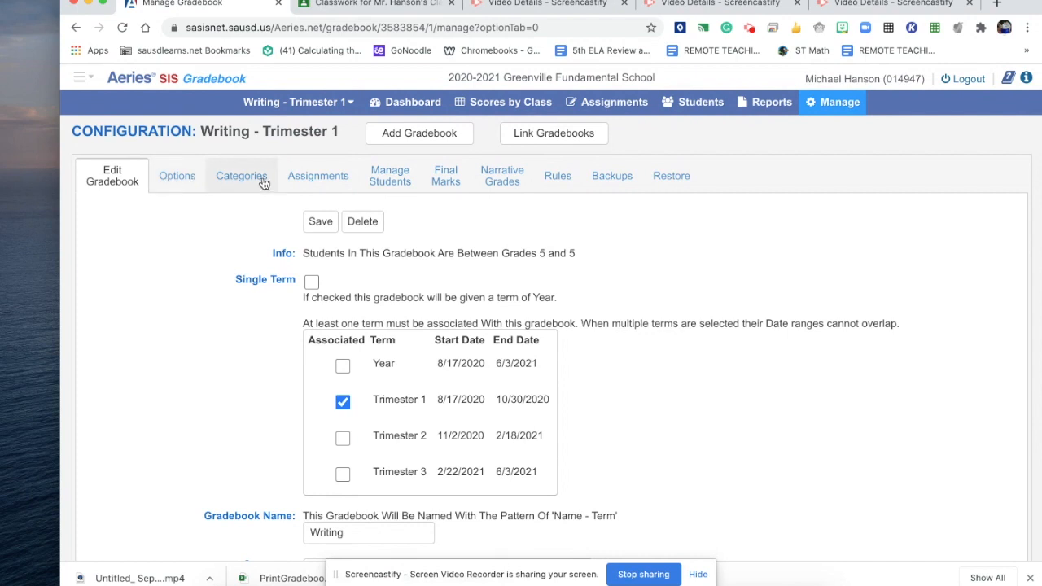
pyautogui.click(615, 178)
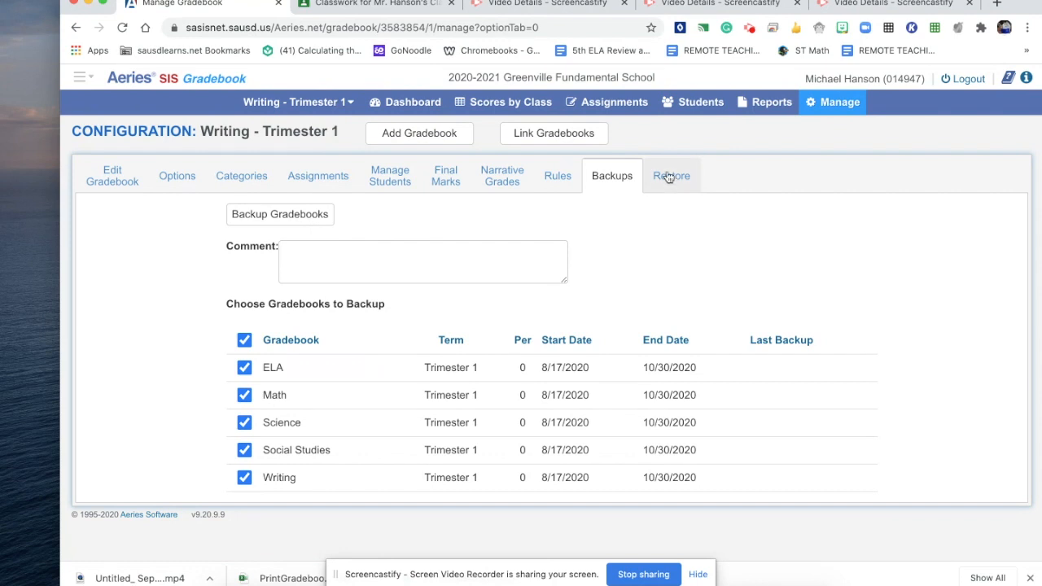
pyautogui.click(562, 179)
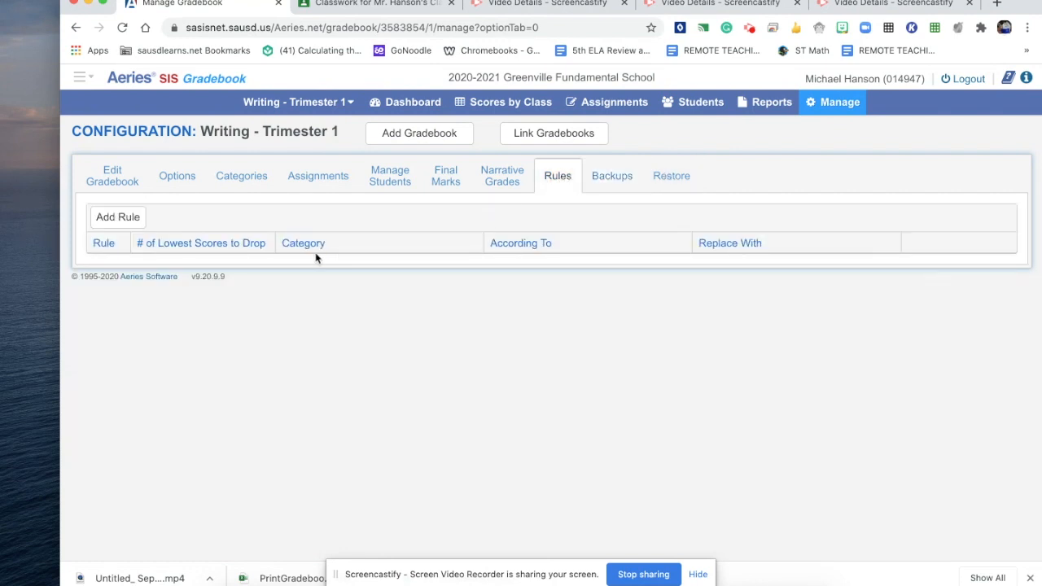
pyautogui.click(128, 217)
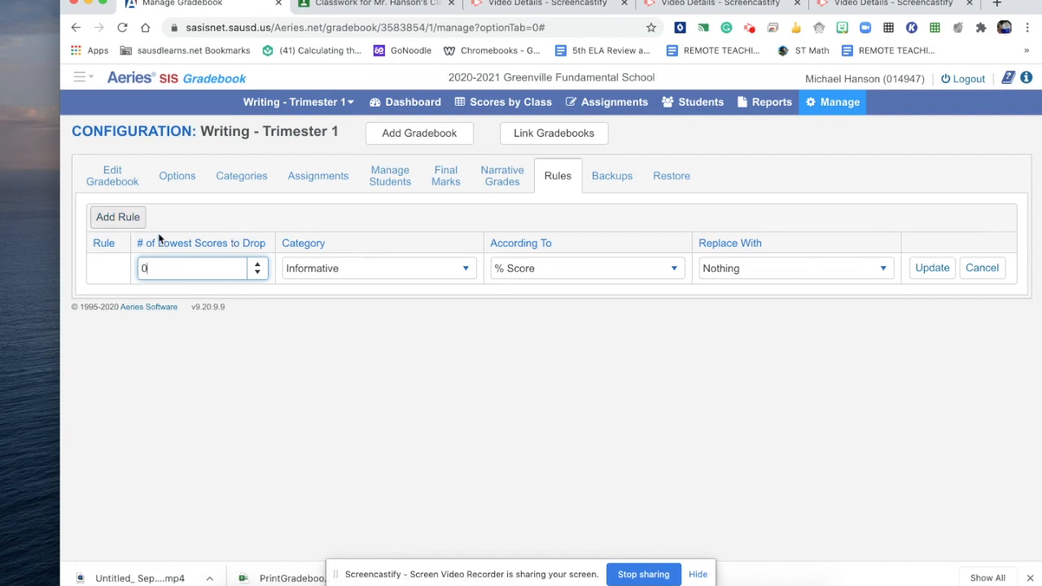
pyautogui.click(259, 267)
pyautogui.click(258, 272)
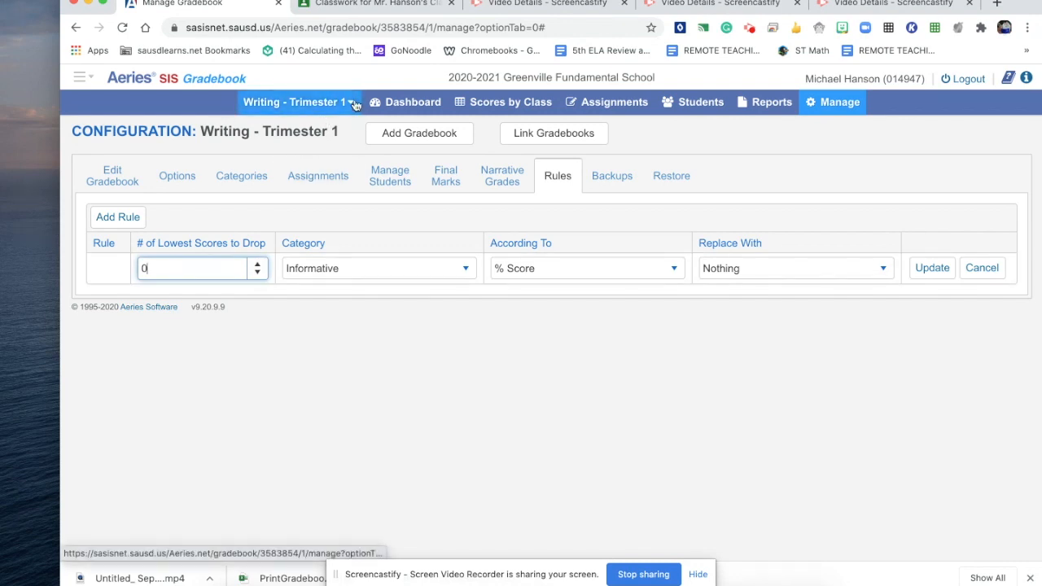
# Switch to the Math - Trimester 1 gradebook's configuration and open its grading rules
pyautogui.click(350, 102)
pyautogui.click(298, 179)
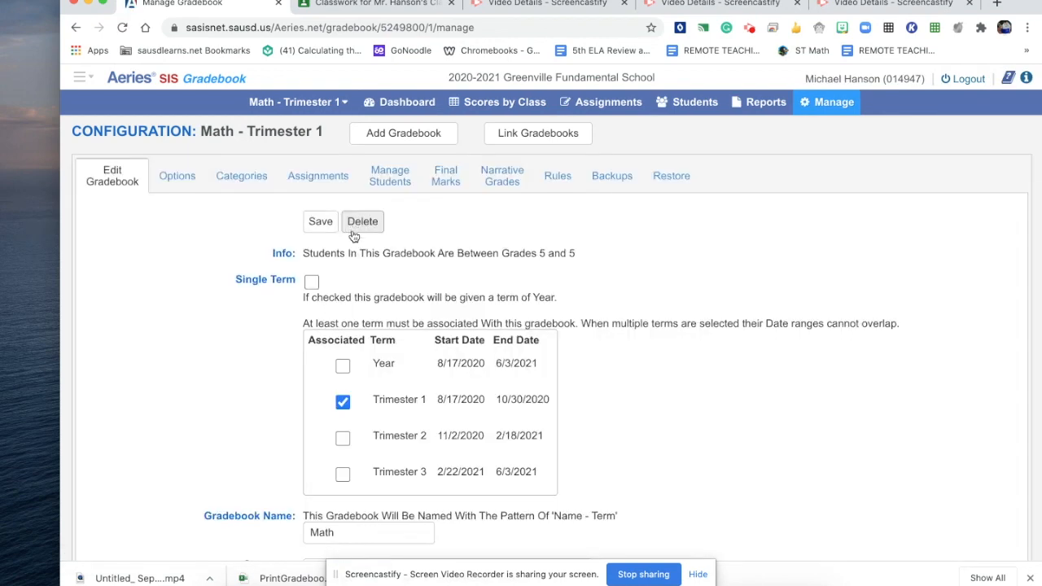
pyautogui.click(561, 179)
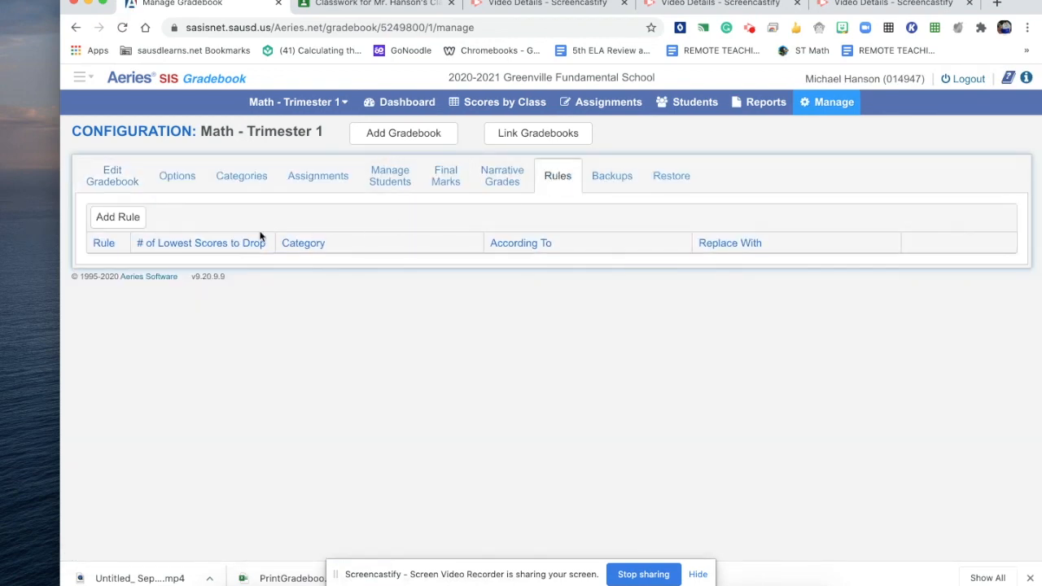
# Start a new rule for the Math gradebook that drops the 2 lowest scores in the Classwork category
pyautogui.click(119, 219)
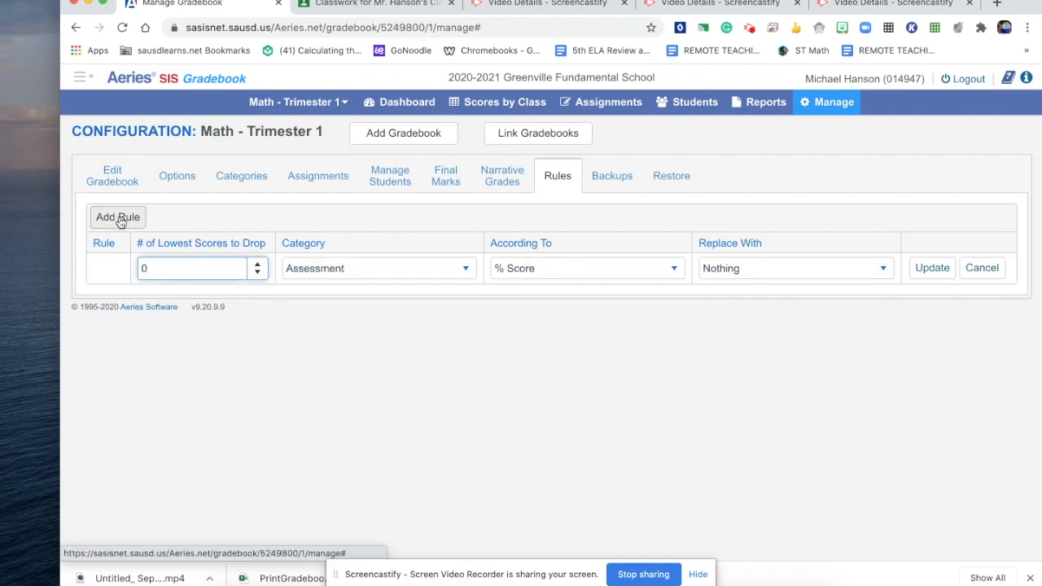
pyautogui.click(122, 220)
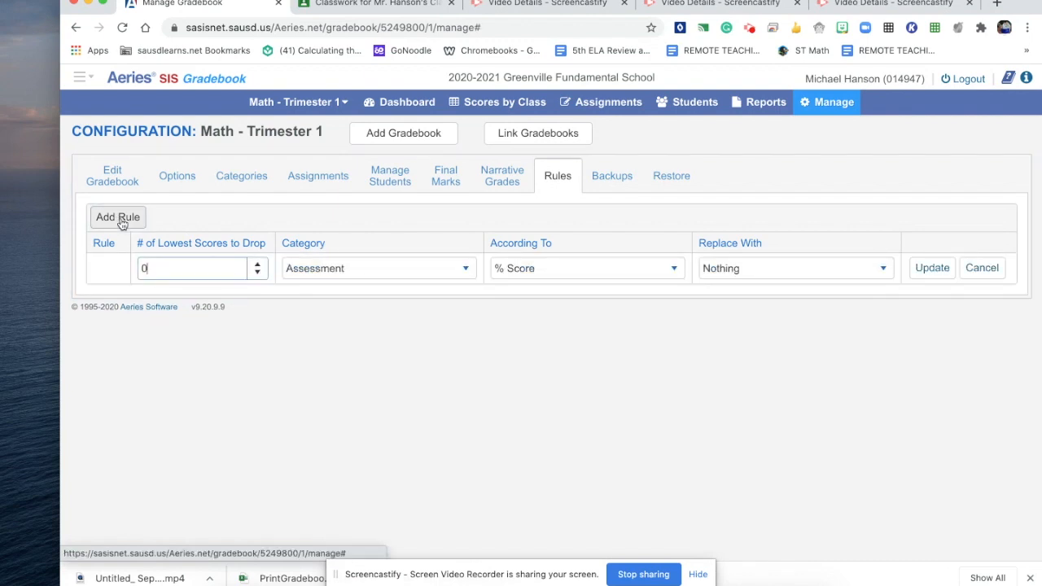
pyautogui.click(107, 246)
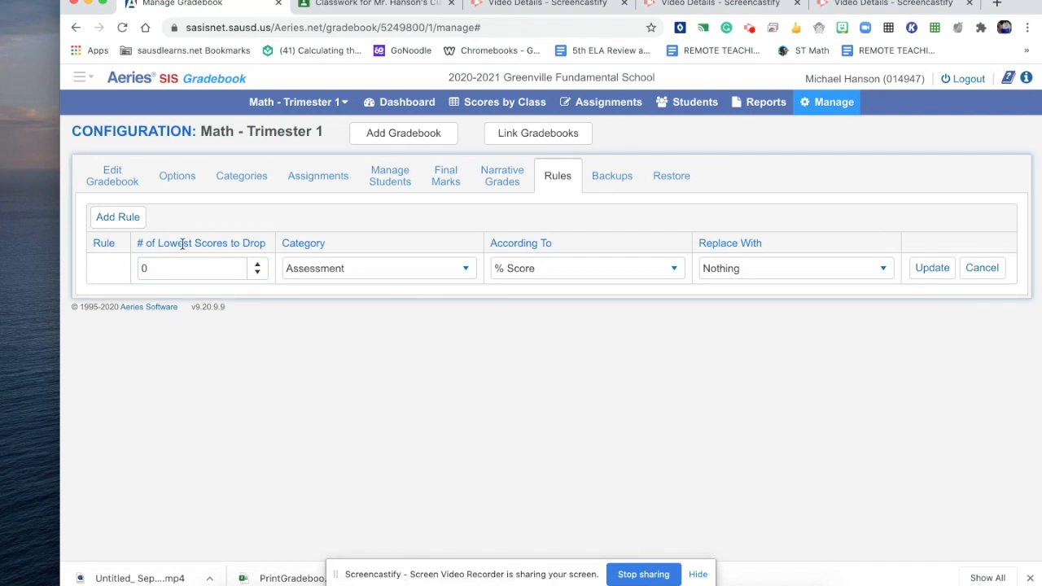
pyautogui.click(258, 264)
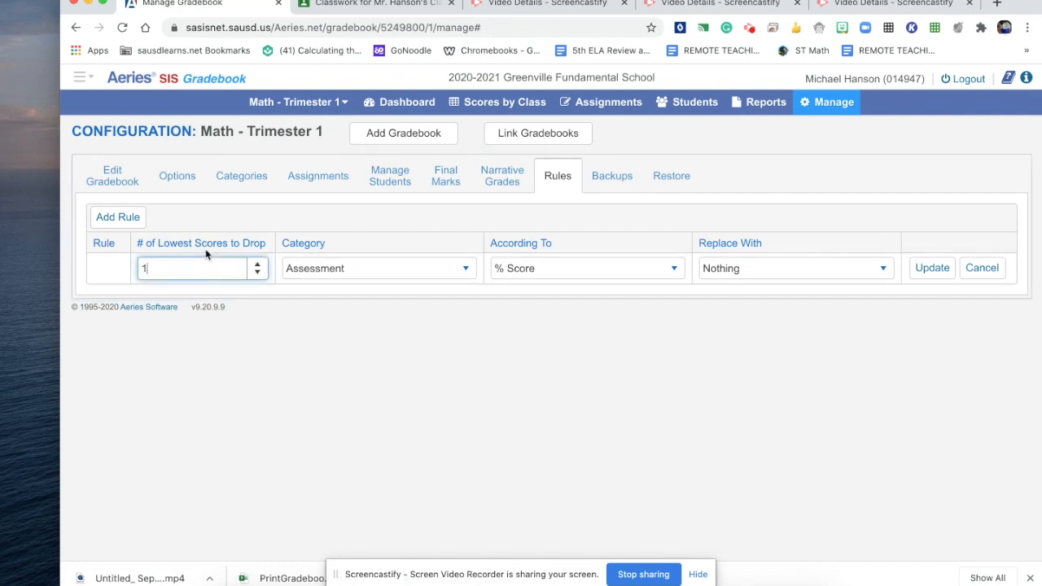
pyautogui.click(360, 269)
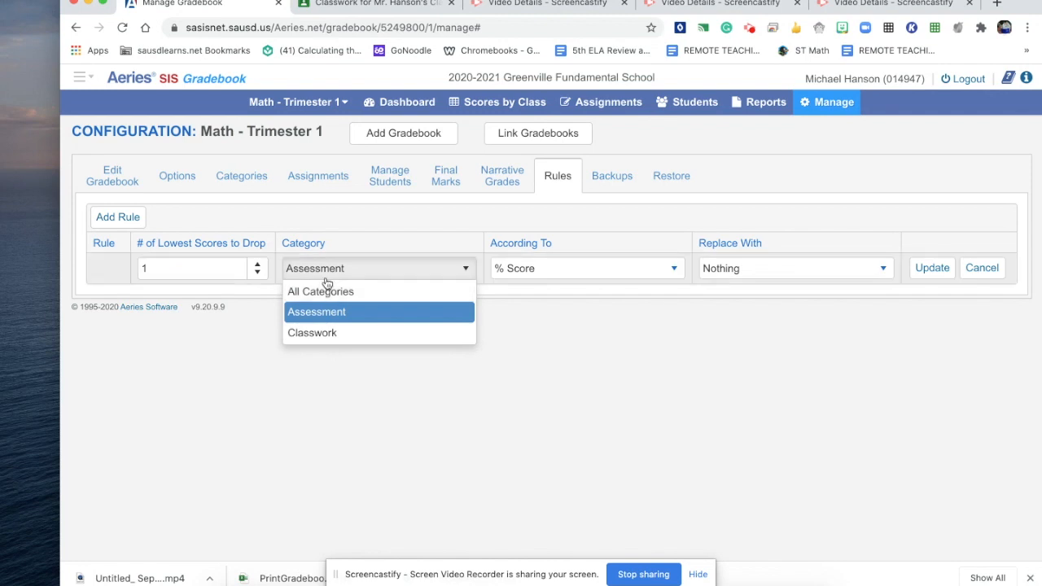
pyautogui.click(318, 336)
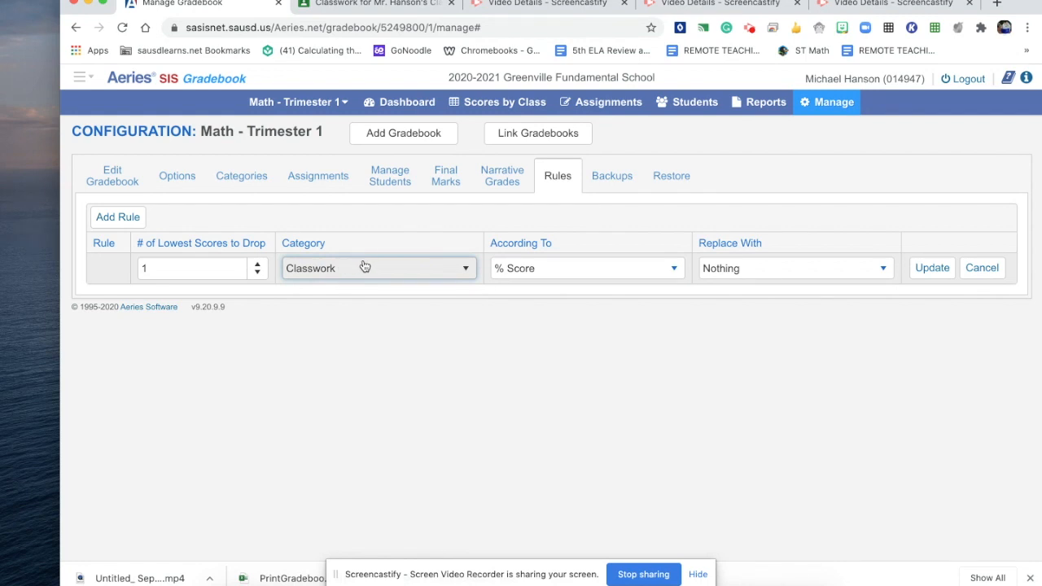
pyautogui.click(257, 265)
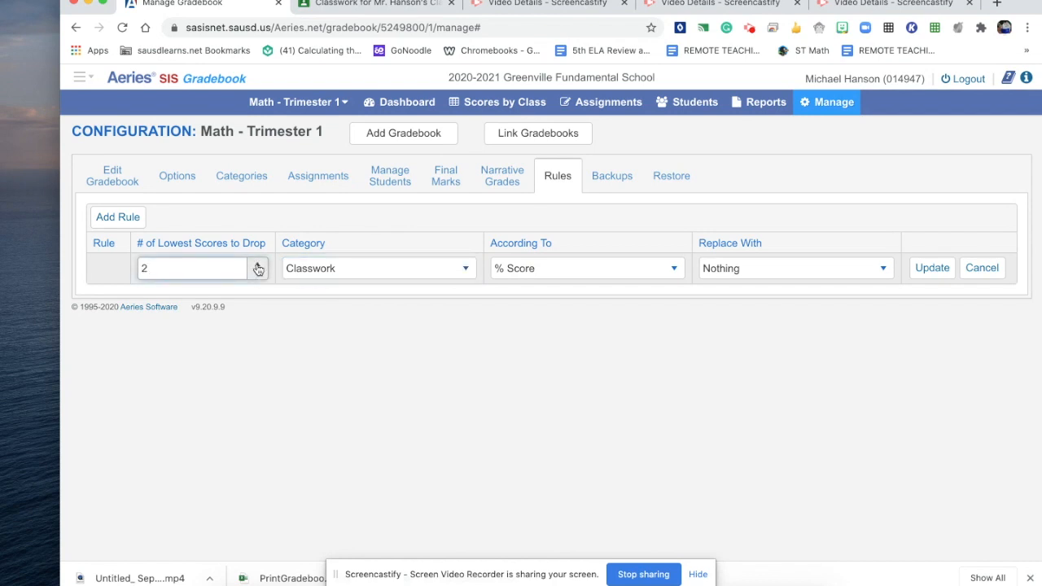
pyautogui.click(257, 275)
# Base the Classwork drop rule on % Score, replace dropped scores with Nothing, and save the rule
pyautogui.click(525, 273)
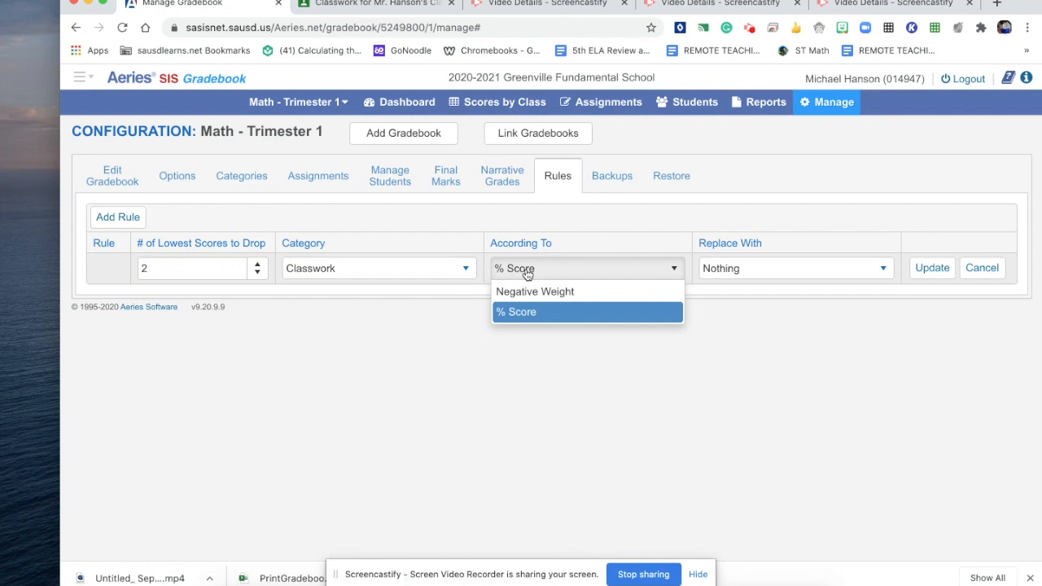
pyautogui.click(545, 311)
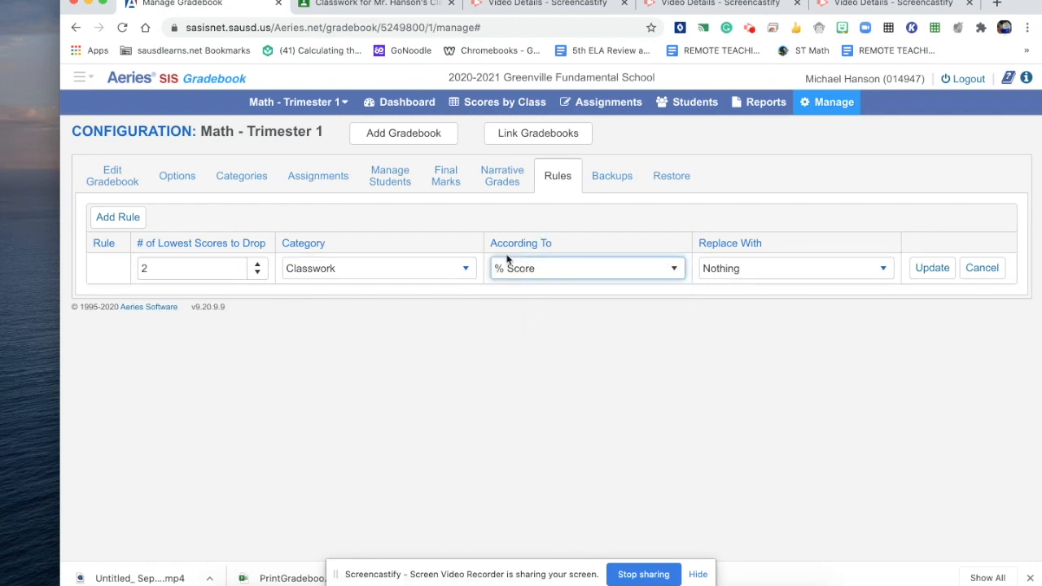
pyautogui.click(547, 274)
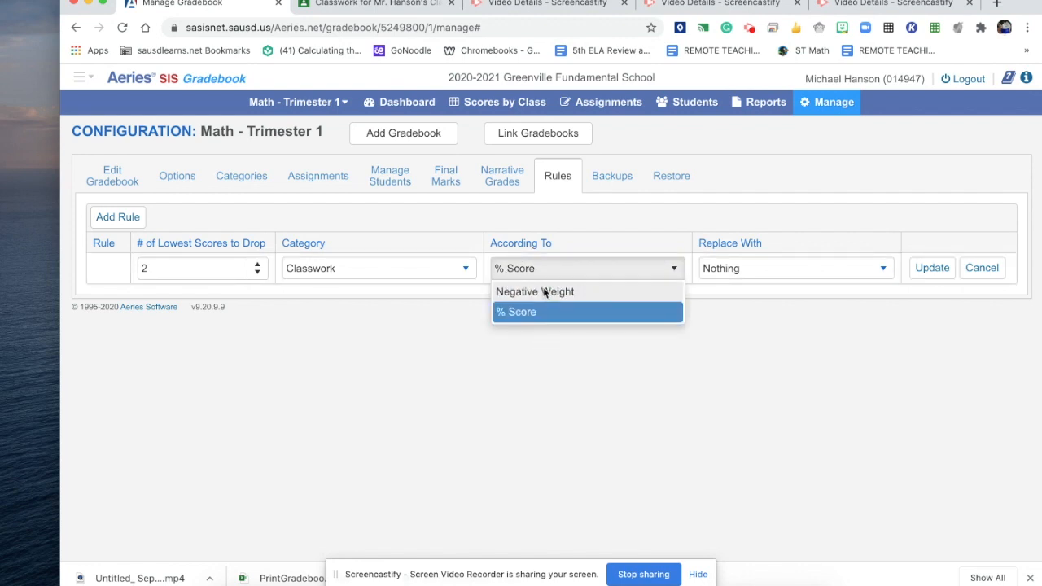
pyautogui.click(549, 268)
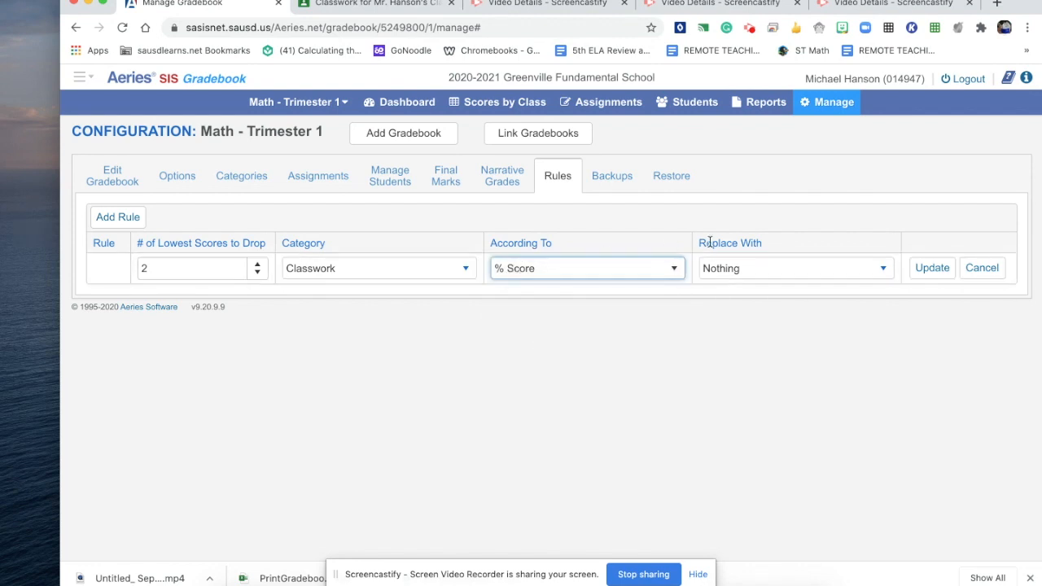
pyautogui.click(755, 274)
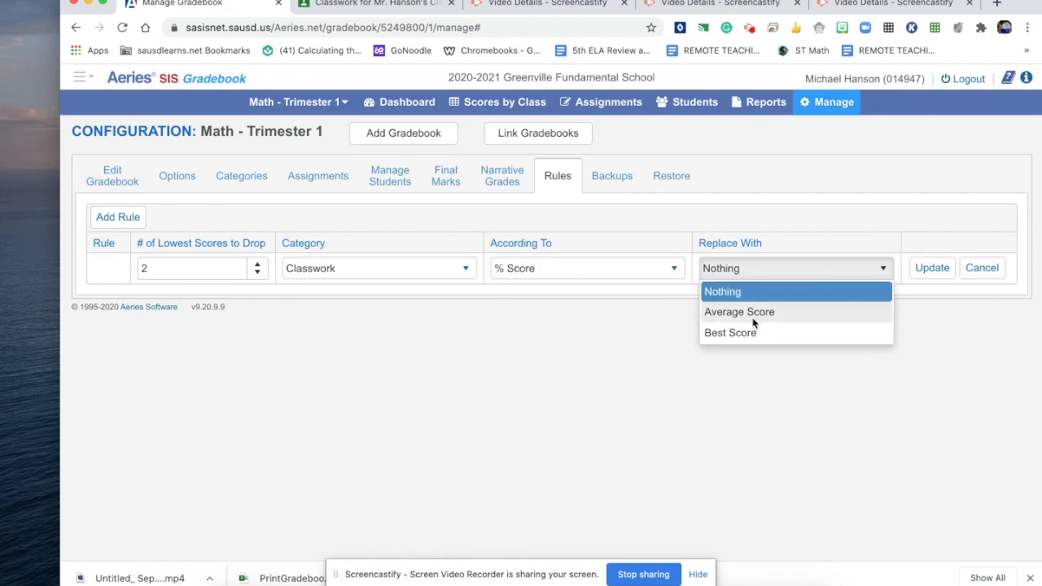
pyautogui.click(756, 269)
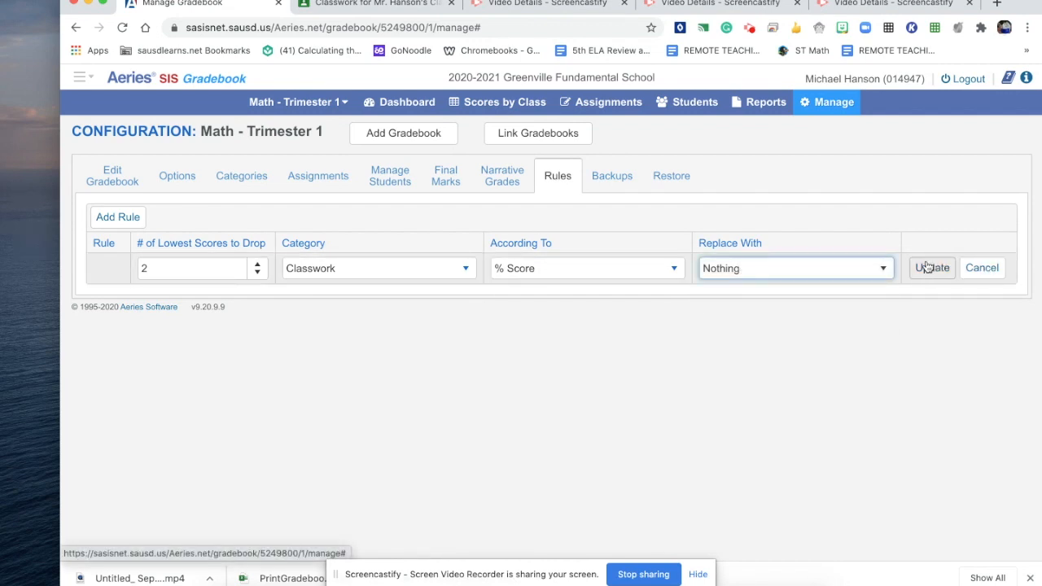
pyautogui.click(933, 267)
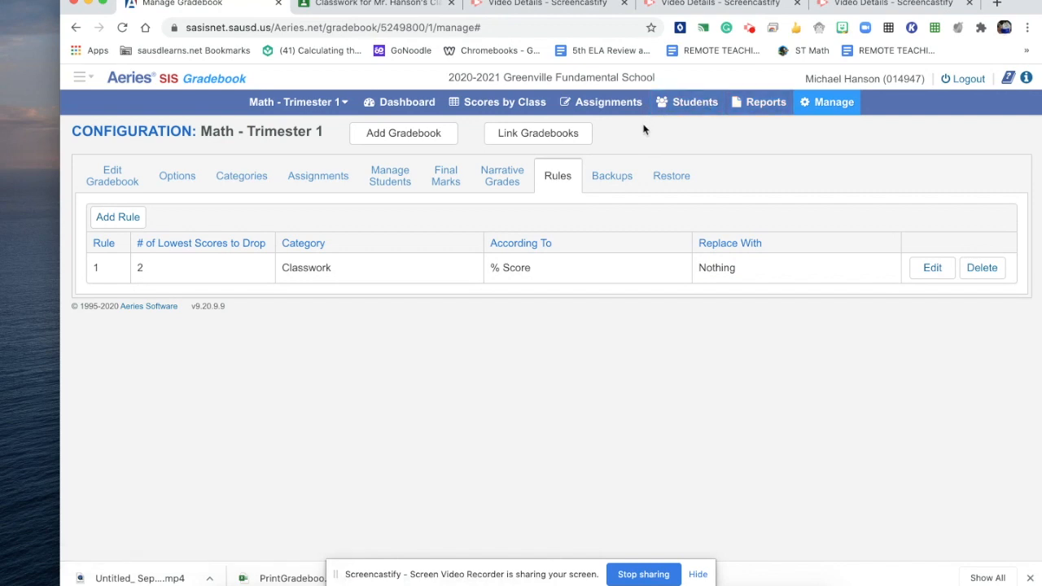
# Open the Math gradebook's scores by class and look through its assignment and active student lists
pyautogui.click(501, 101)
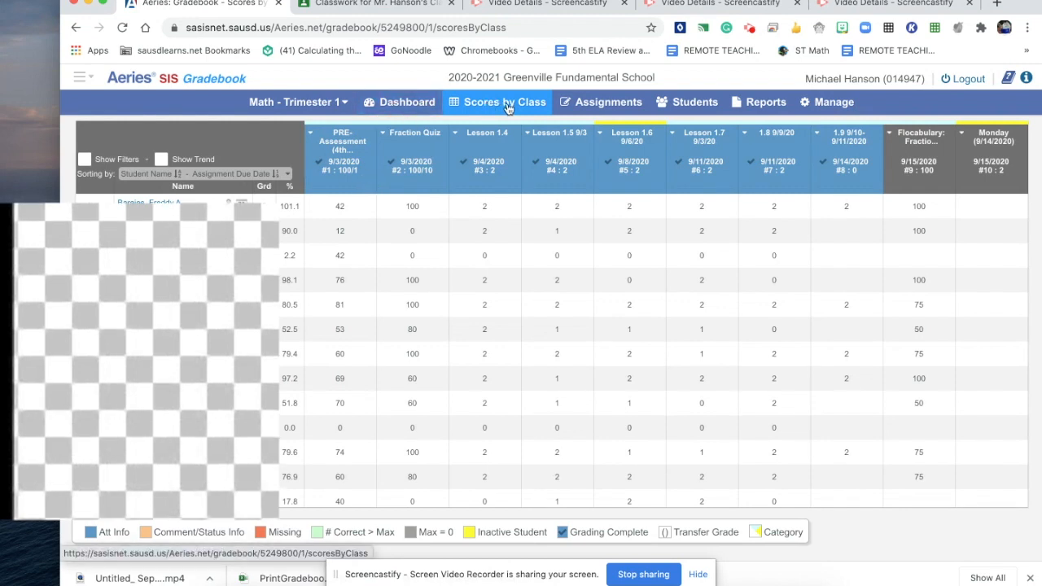
pyautogui.click(597, 102)
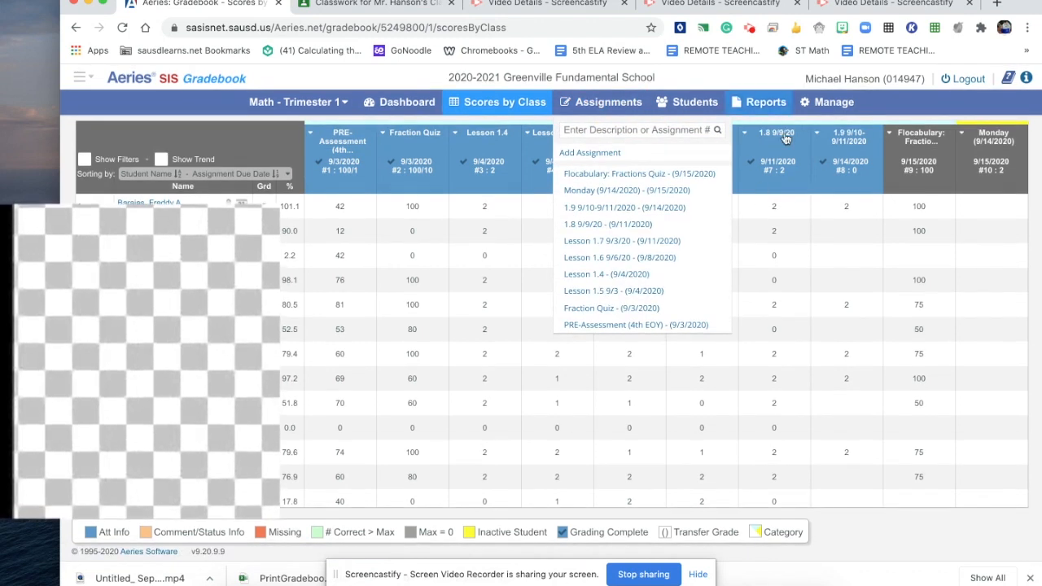
pyautogui.click(609, 101)
pyautogui.click(699, 106)
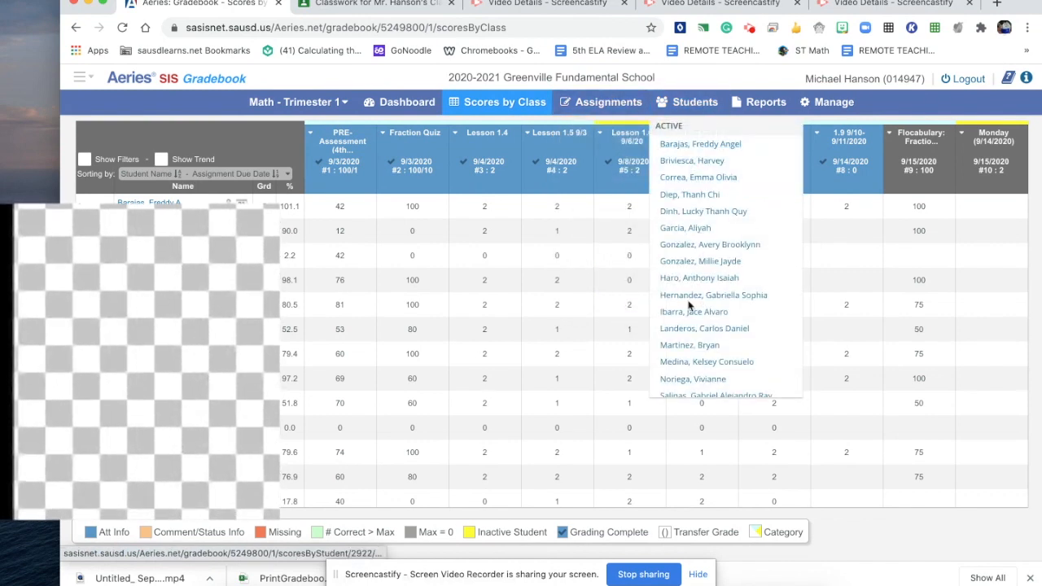
pyautogui.scroll(-1, 689, 305)
pyautogui.scroll(1, 689, 305)
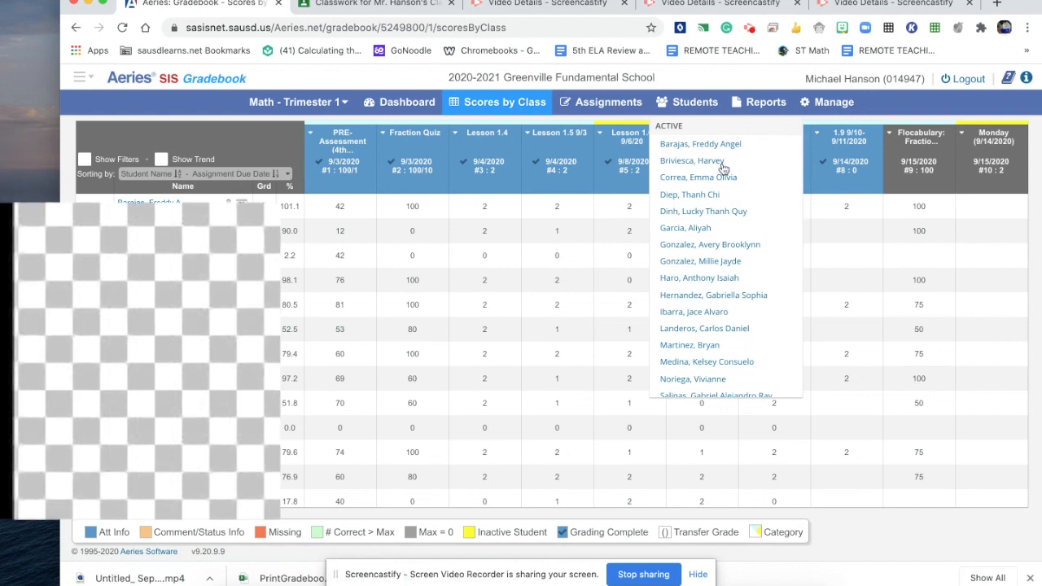